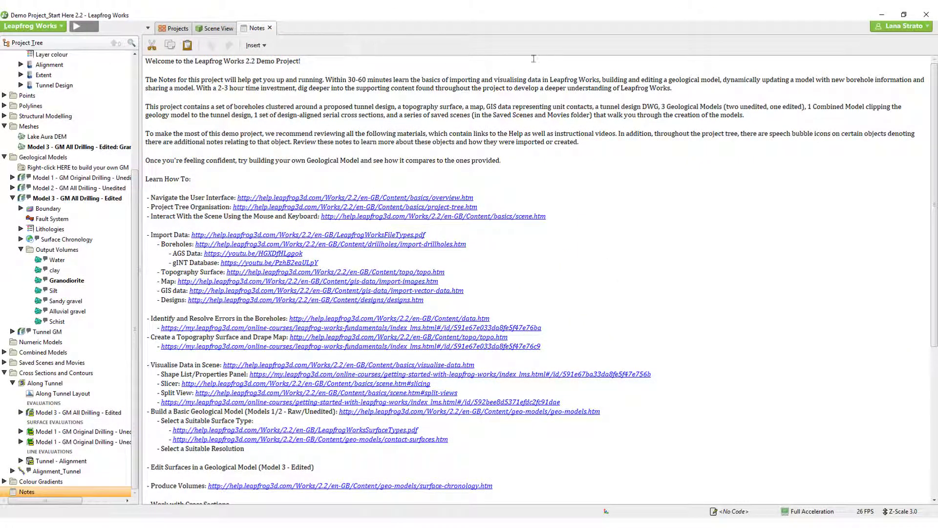
# Scroll through the project Notes, then close the Notes tab to return to the scene.
pyautogui.scroll(-2, 847, 145)
pyautogui.scroll(-8, 848, 146)
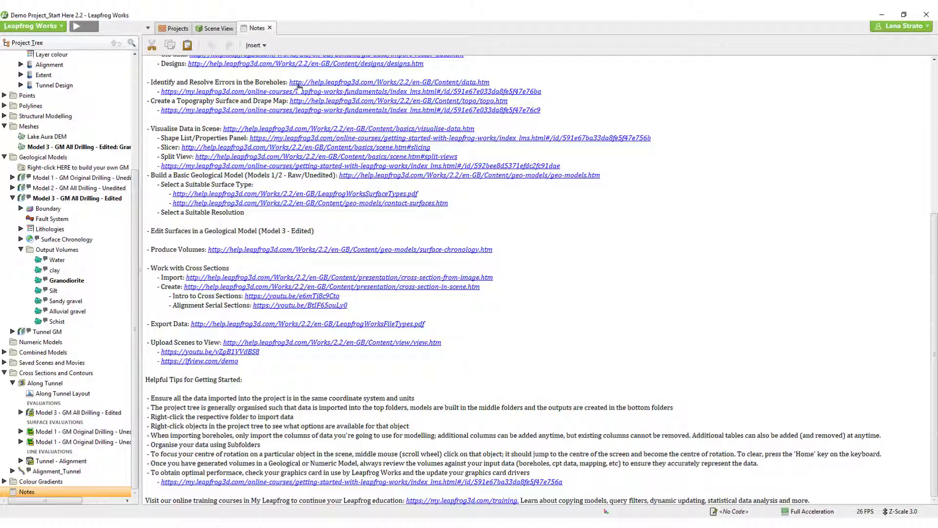
pyautogui.click(269, 27)
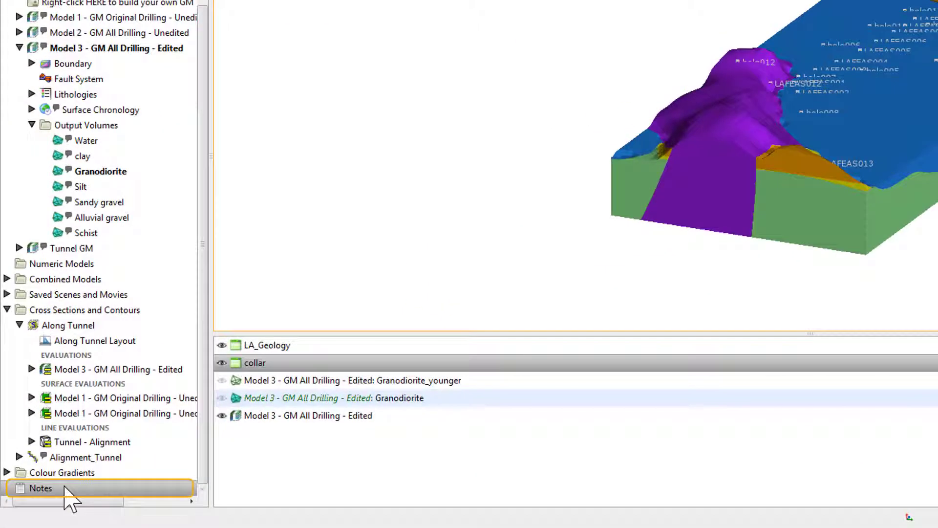
# Reopen the Notes and bring up the Surface Chronology item's context menu.
pyautogui.doubleClick(27, 492)
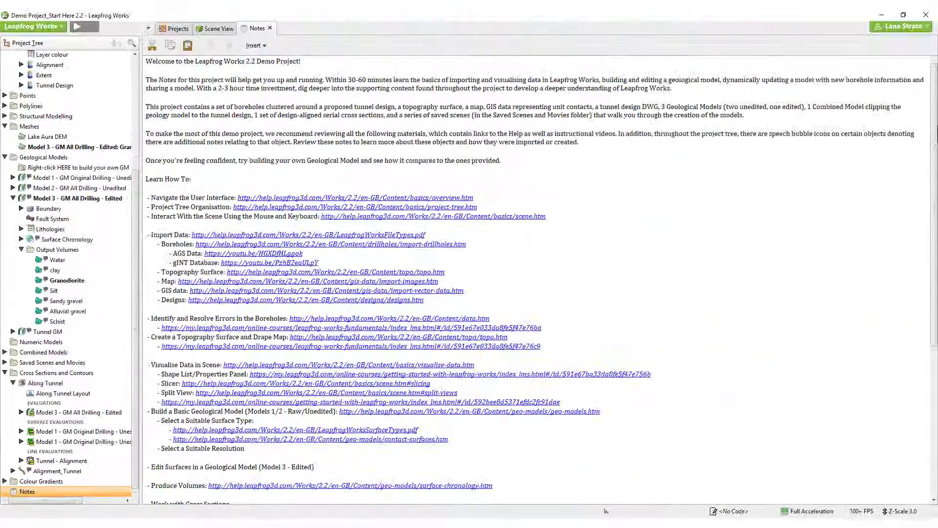
pyautogui.scroll(-10, 537, 278)
pyautogui.click(64, 241)
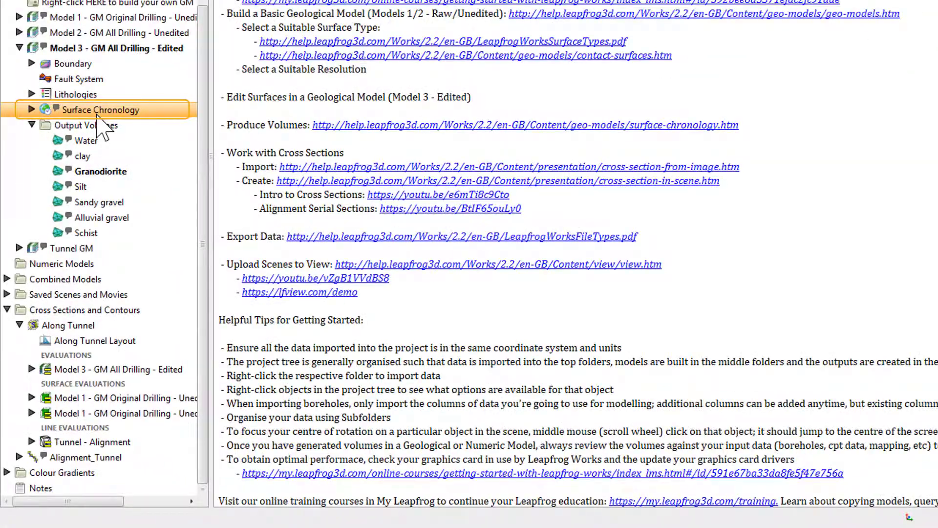
pyautogui.rightClick(97, 115)
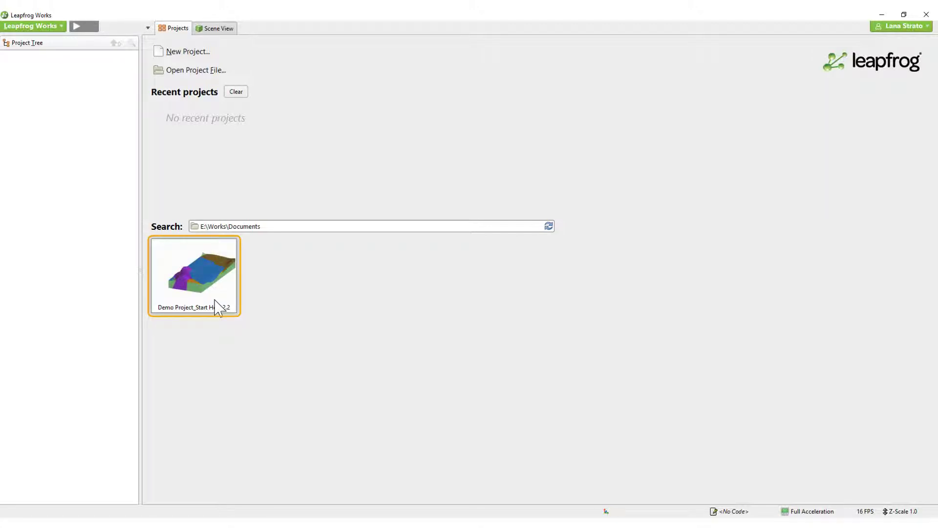
# Open Demo Project_Start Here 2.2 from its thumbnail on the Projects page.
pyautogui.moveTo(216, 307)
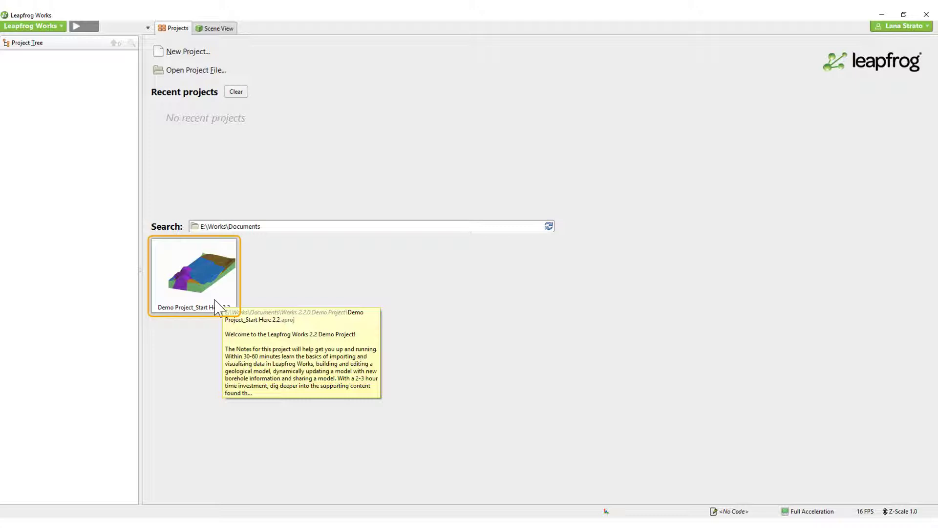
pyautogui.click(216, 308)
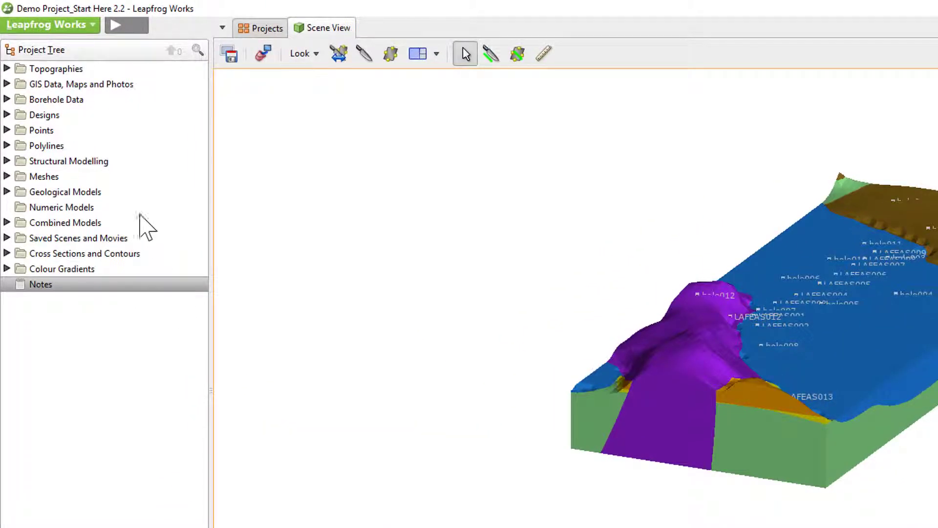
# Expand Borehole Data, Topographies, GIS Data, Designs and Geological Models in the Project Tree.
pyautogui.rightClick(153, 191)
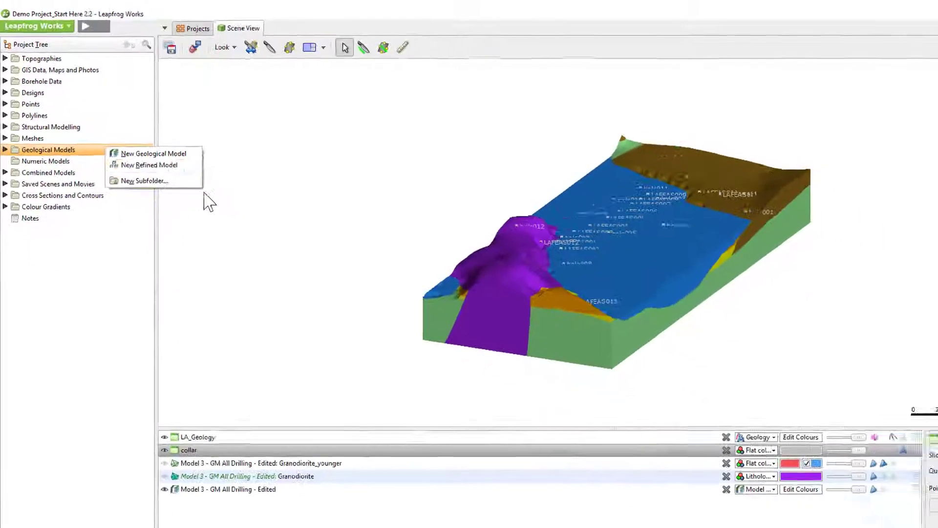
pyautogui.click(277, 282)
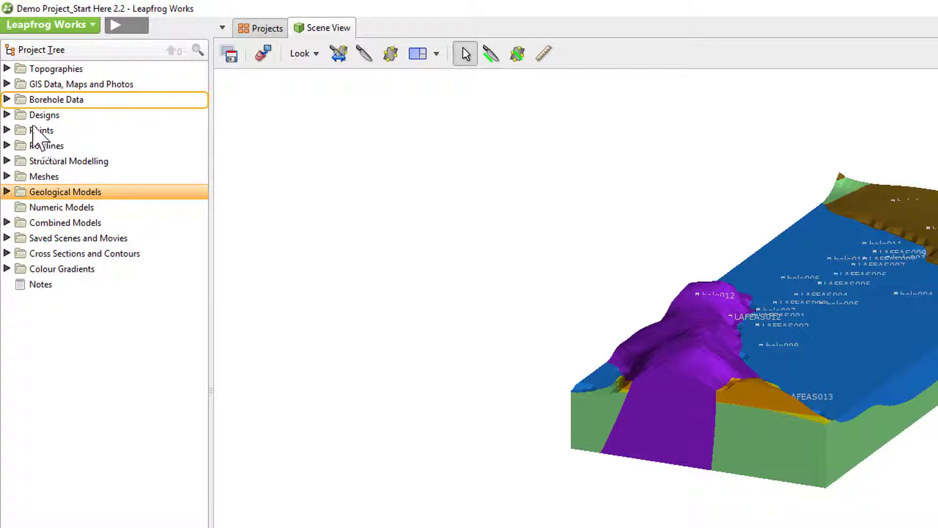
pyautogui.click(7, 99)
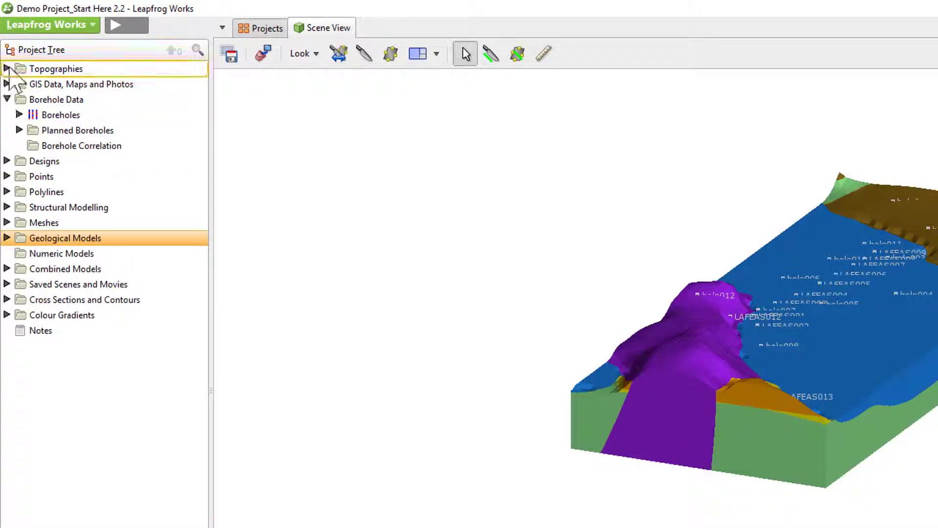
pyautogui.click(7, 68)
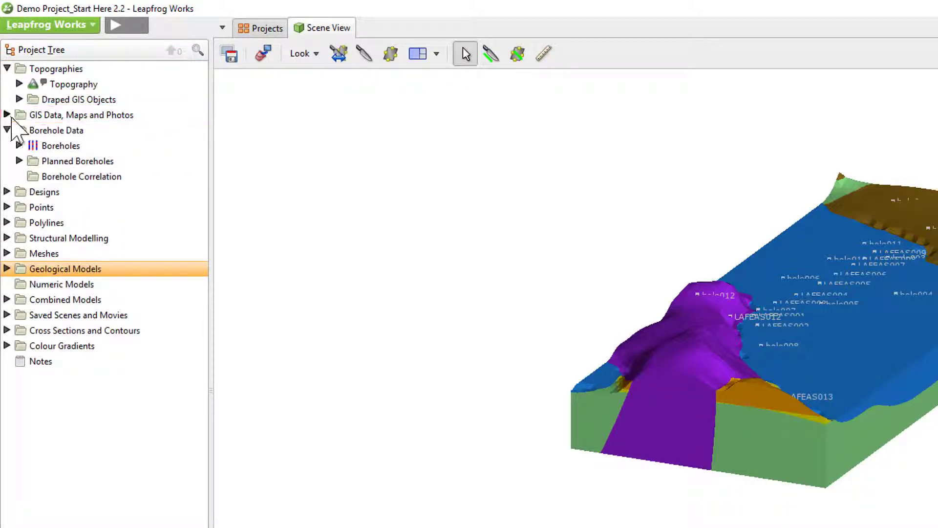
pyautogui.click(7, 114)
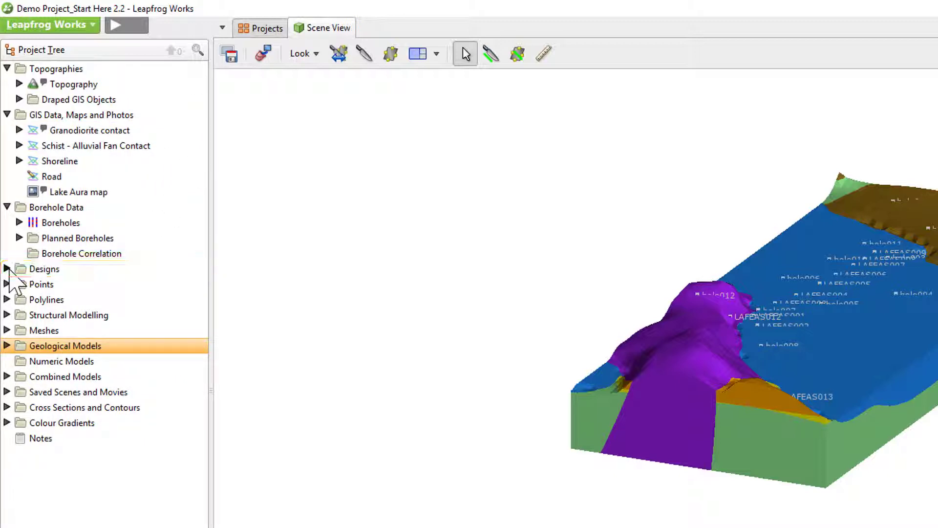
pyautogui.click(7, 269)
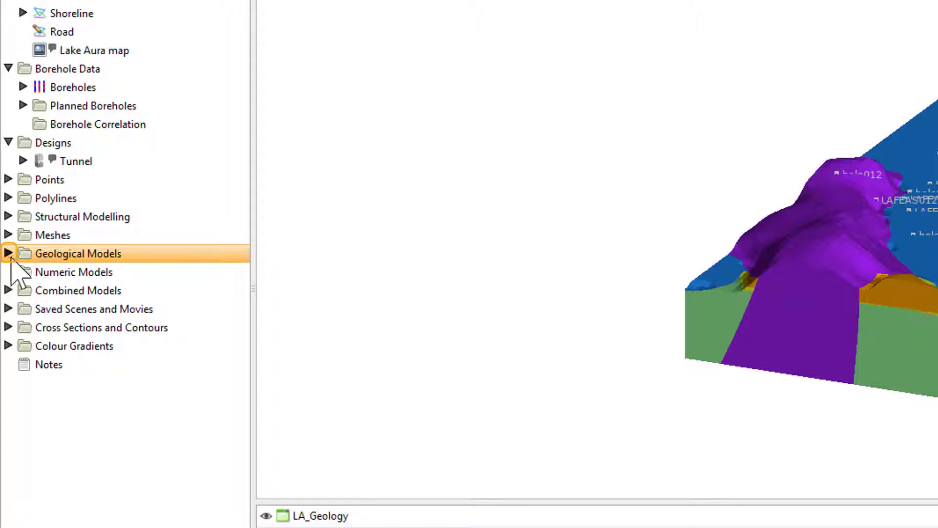
pyautogui.click(9, 253)
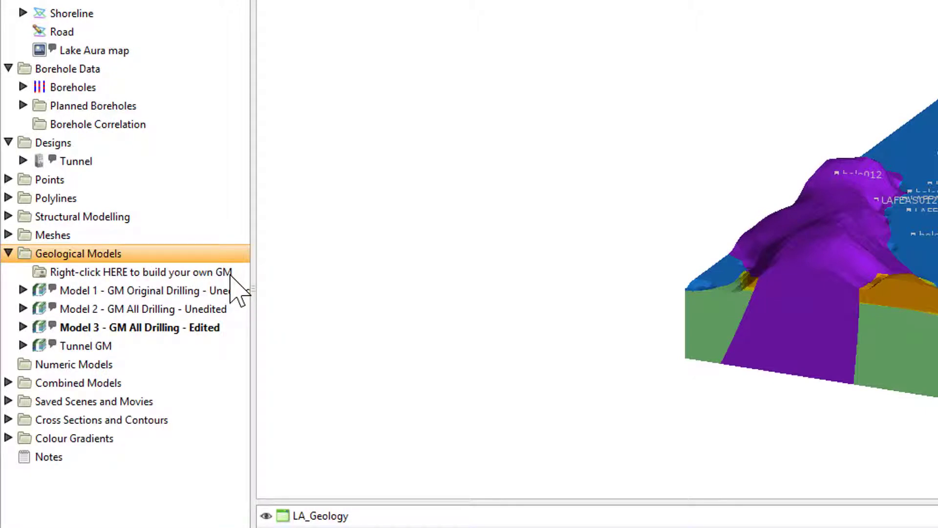
pyautogui.click(45, 274)
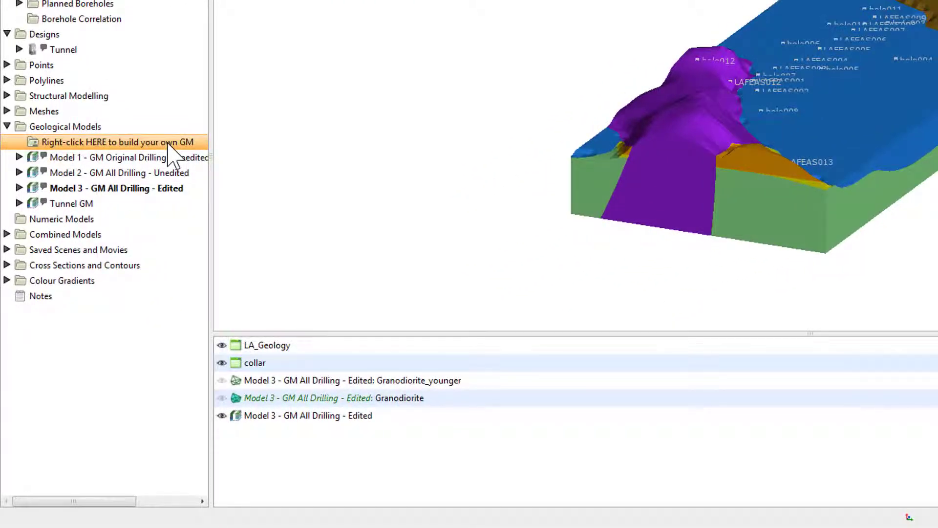
# Expand Model 3 - GM All Drilling - Edited, including its Boundary, Surface Chronology and Output Volumes.
pyautogui.click(20, 188)
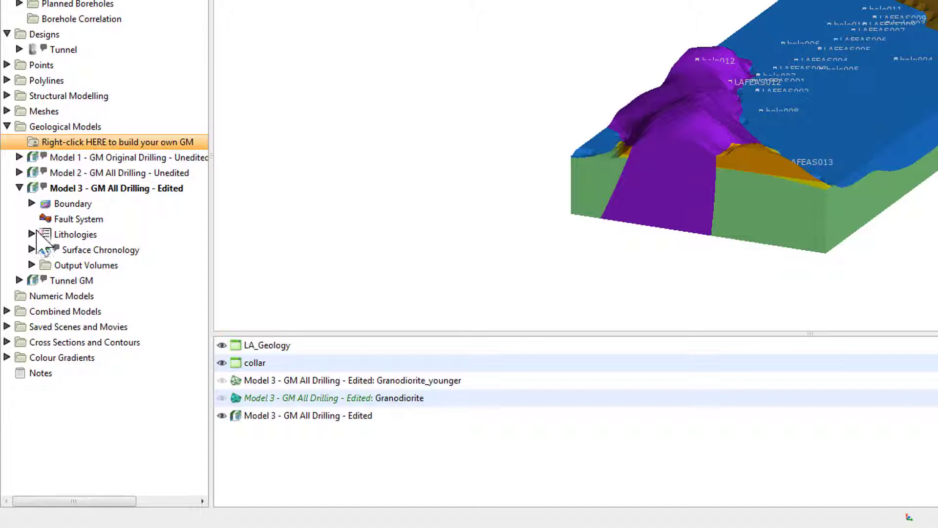
pyautogui.doubleClick(47, 203)
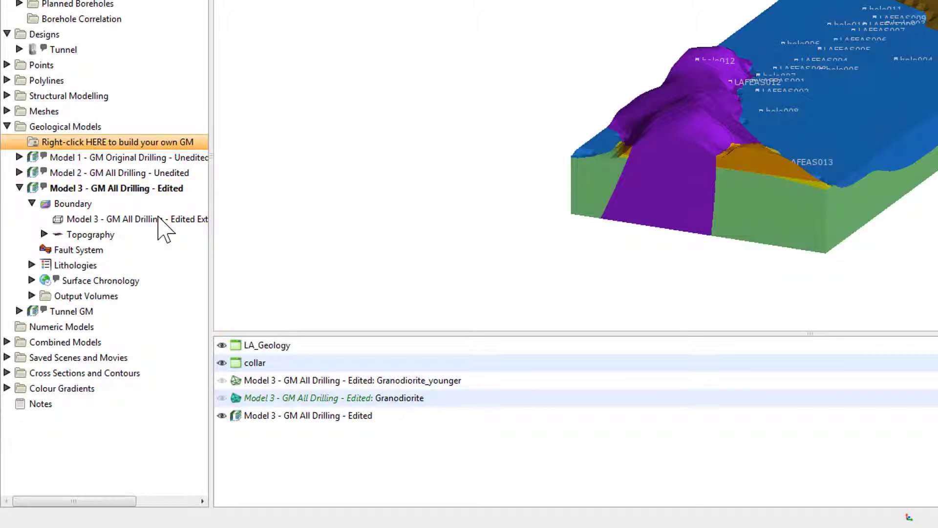
pyautogui.click(92, 204)
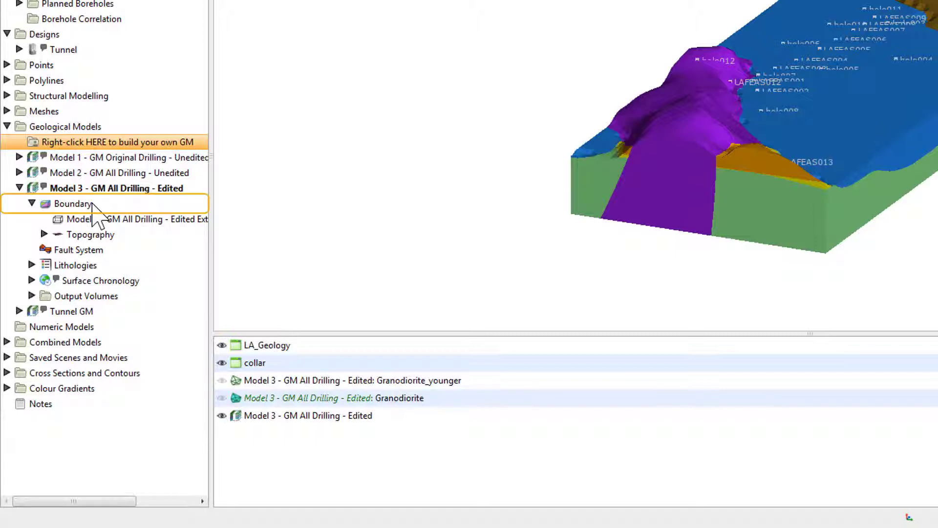
pyautogui.click(175, 270)
pyautogui.click(180, 281)
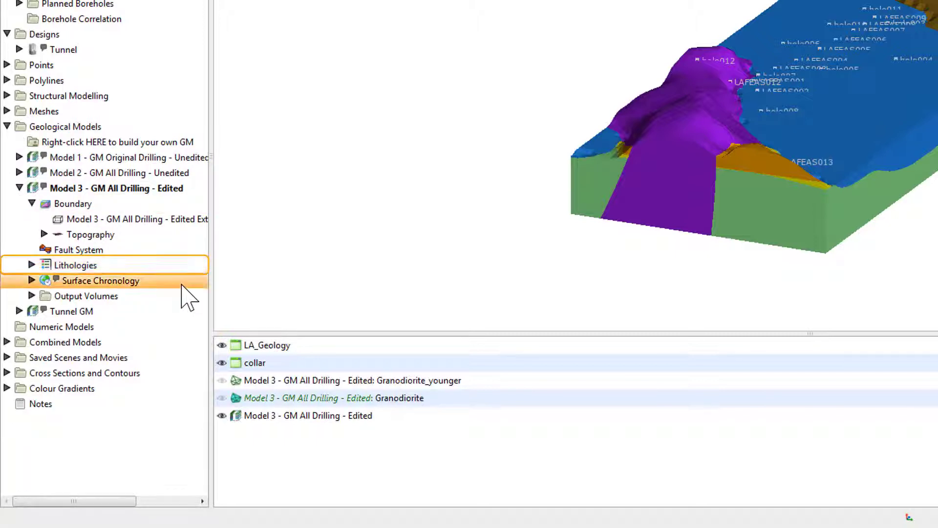
pyautogui.click(31, 280)
pyautogui.click(32, 388)
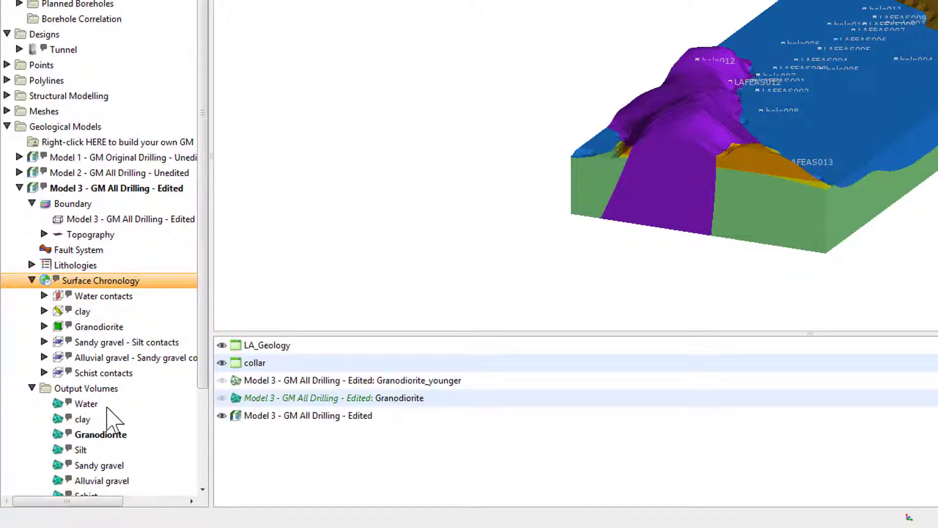
# Show Model 3's Water and clay output volumes in the 3-D scene.
pyautogui.click(87, 405)
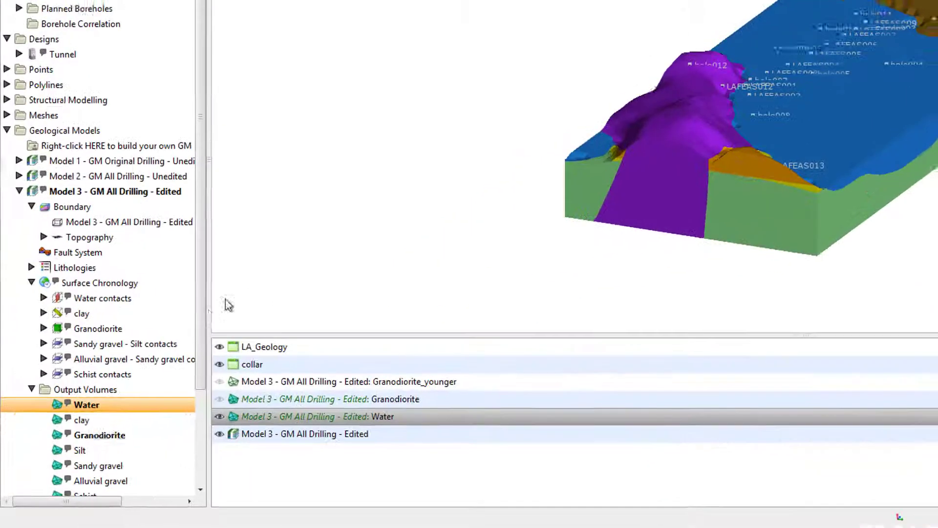
pyautogui.click(67, 446)
pyautogui.rightClick(67, 446)
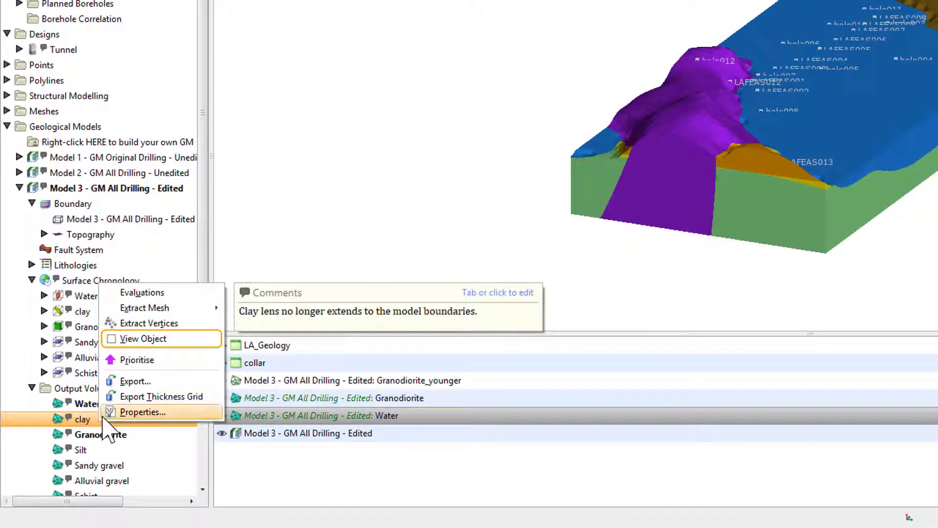
pyautogui.click(112, 338)
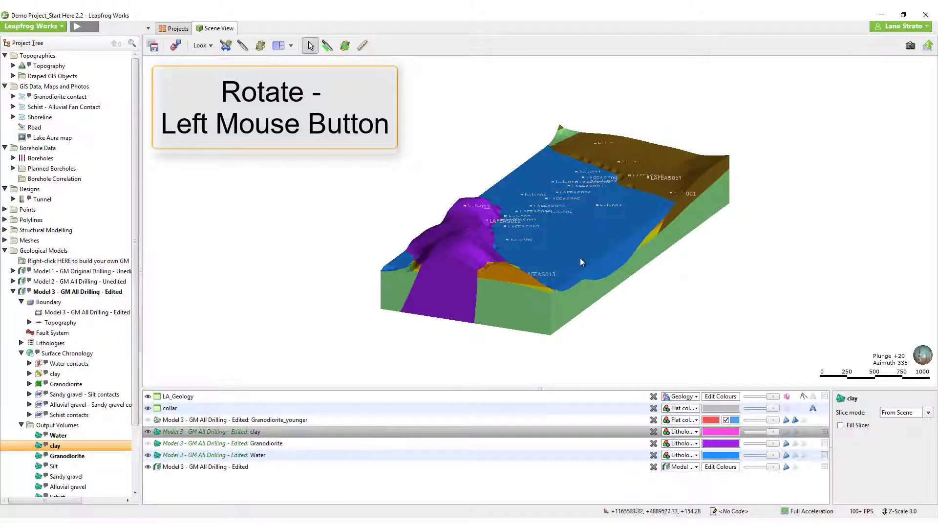
pyautogui.moveTo(580, 257)
pyautogui.mouseDown()
pyautogui.moveTo(517, 234)
pyautogui.moveTo(491, 200)
pyautogui.moveTo(524, 245)
pyautogui.moveTo(567, 265)
pyautogui.moveTo(565, 256)
pyautogui.mouseUp()
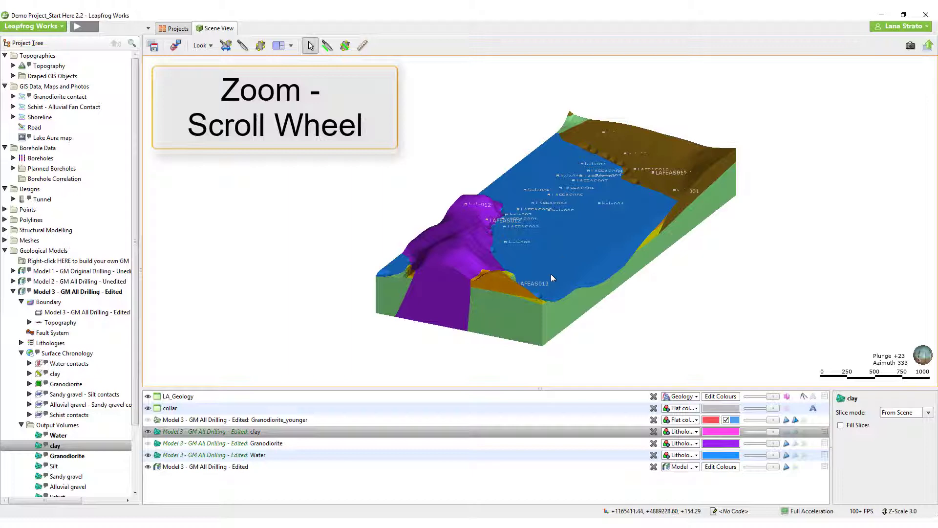
pyautogui.scroll(5, 565, 256)
pyautogui.scroll(-3, 565, 256)
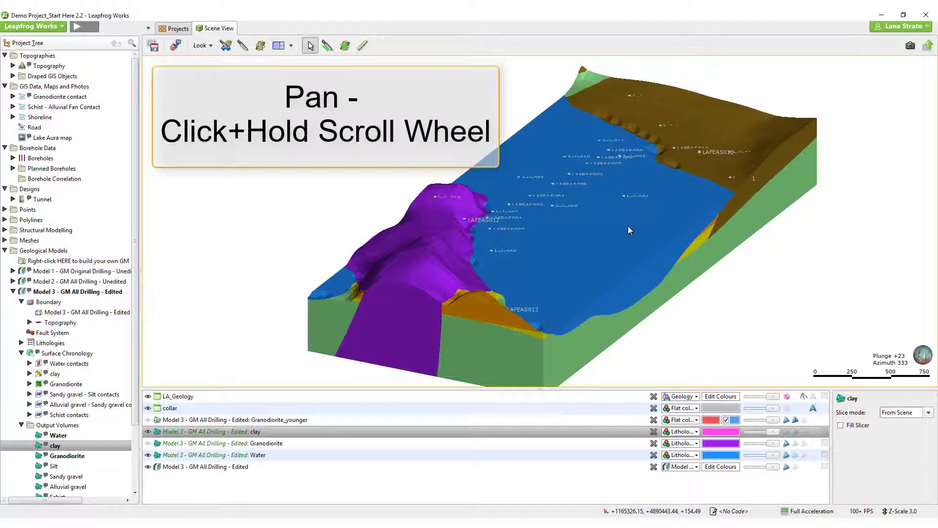
pyautogui.moveTo(628, 226); pyautogui.dragTo(634, 205, button='middle')
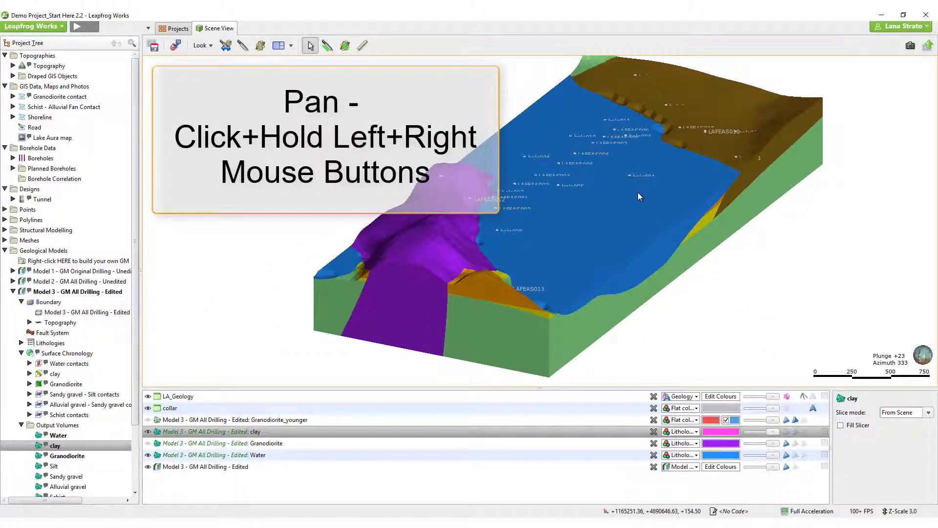
pyautogui.moveTo(638, 194)
pyautogui.mouseDown()
pyautogui.moveTo(513, 222)
pyautogui.moveTo(637, 189)
pyautogui.moveTo(690, 198)
pyautogui.moveTo(622, 194)
pyautogui.mouseUp()
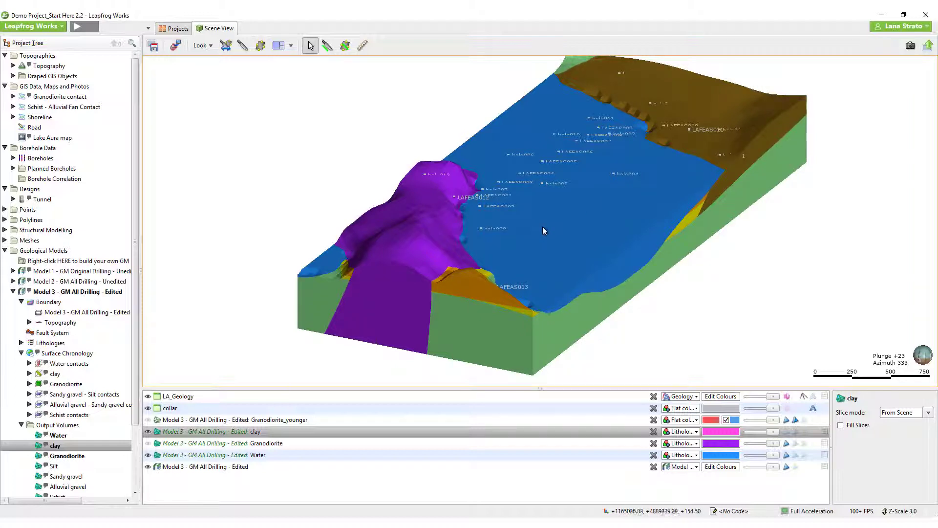
pyautogui.middleClick(733, 166)
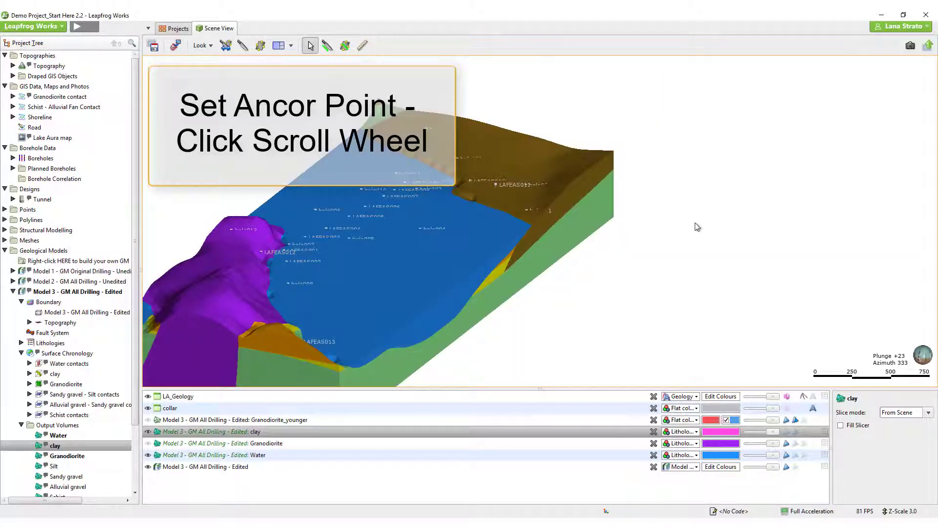
pyautogui.moveTo(695, 227); pyautogui.dragTo(481, 282)
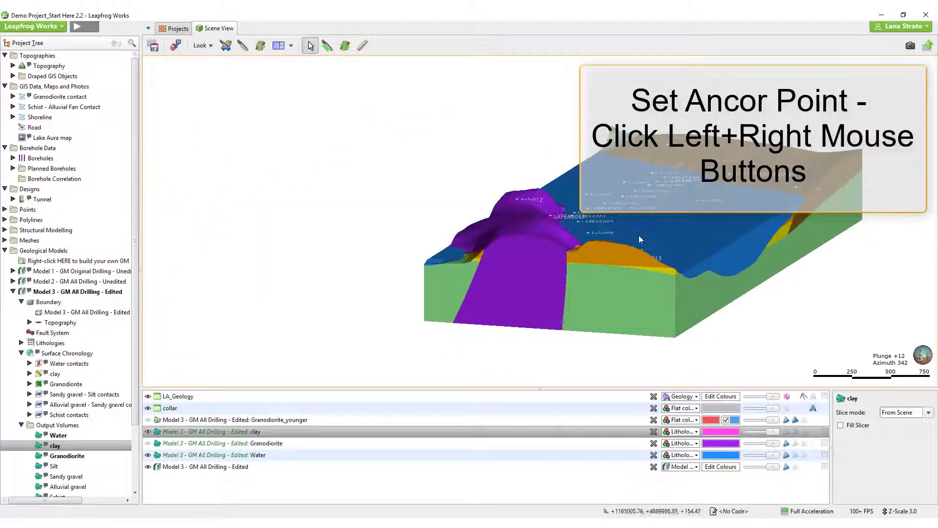
pyautogui.click(325, 247)
pyautogui.rightClick(325, 248)
pyautogui.moveTo(582, 270); pyautogui.dragTo(620, 240)
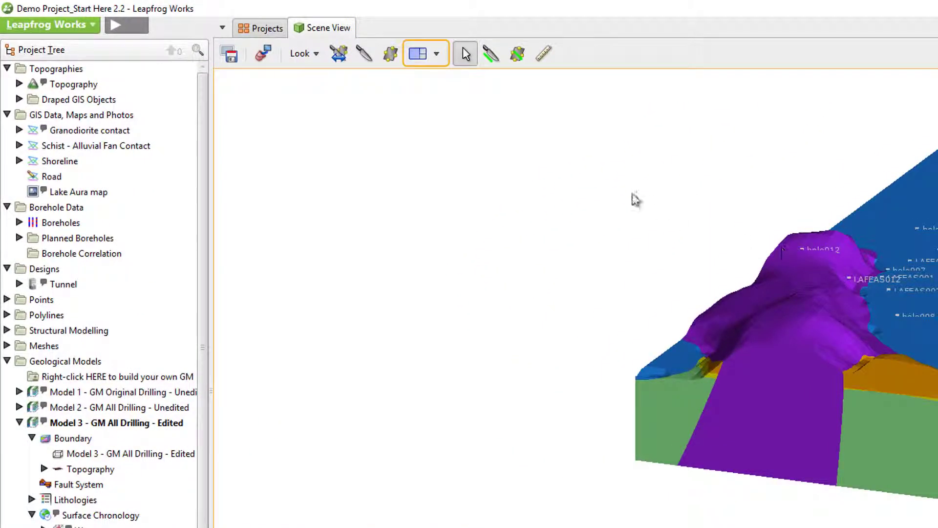
# Split the scene into three vertical views and switch on the slicer.
pyautogui.click(438, 54)
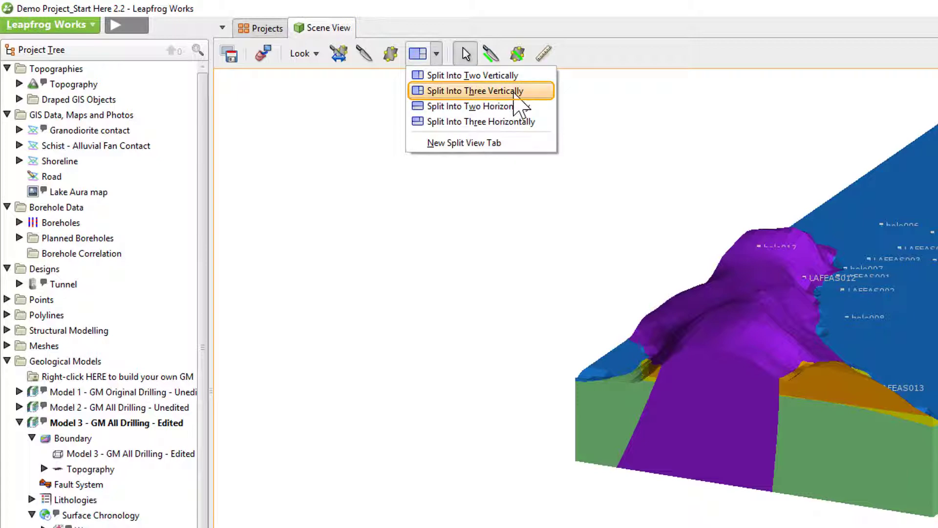
pyautogui.click(517, 93)
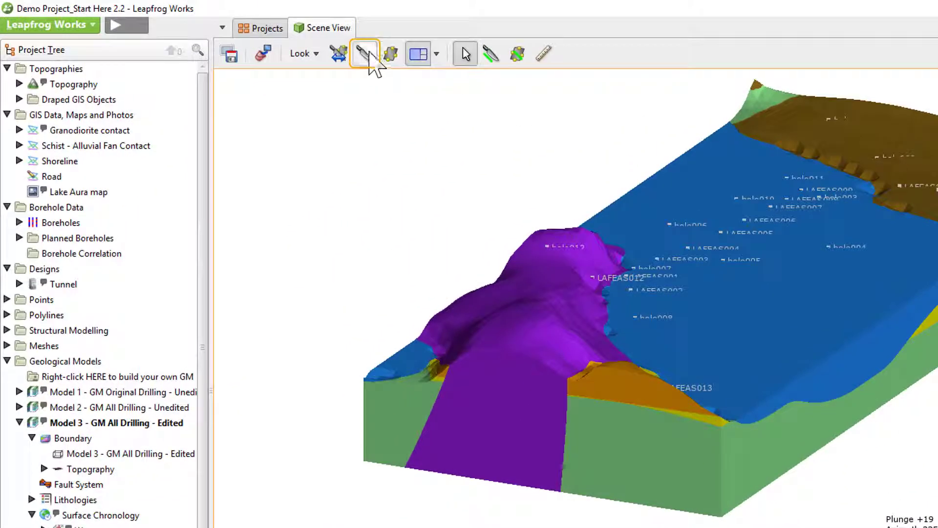
pyautogui.click(242, 46)
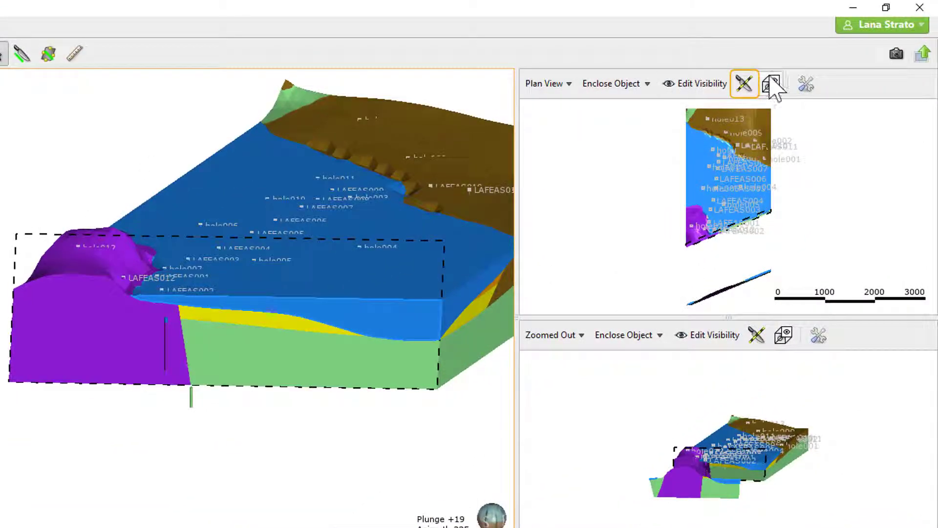
# Move the slice lower-left through the model, then turn the slicer off.
pyautogui.click(745, 84)
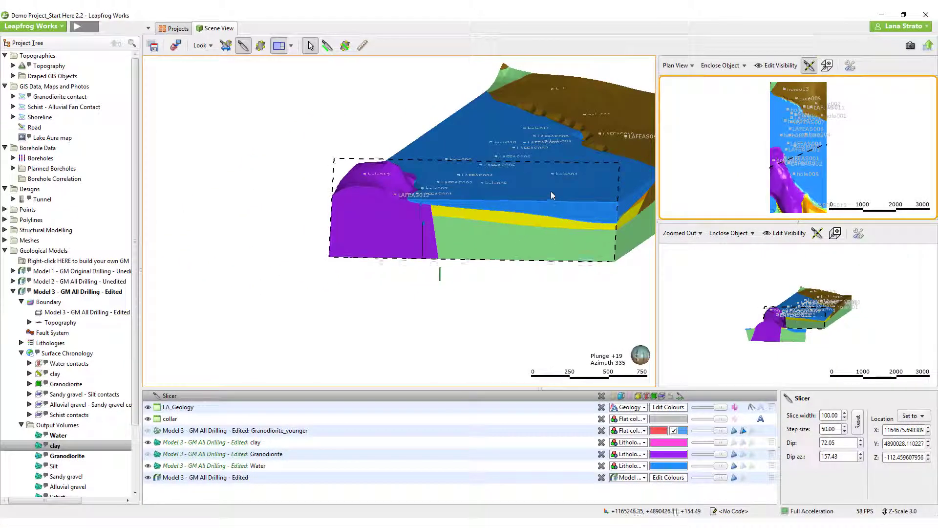
pyautogui.moveTo(586, 153); pyautogui.dragTo(507, 307)
pyautogui.moveTo(569, 153); pyautogui.dragTo(545, 205)
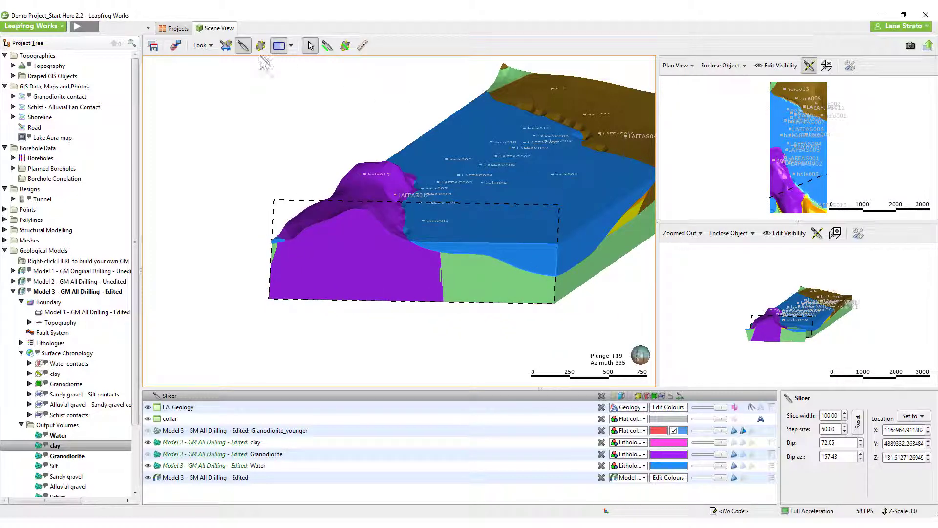
pyautogui.click(246, 45)
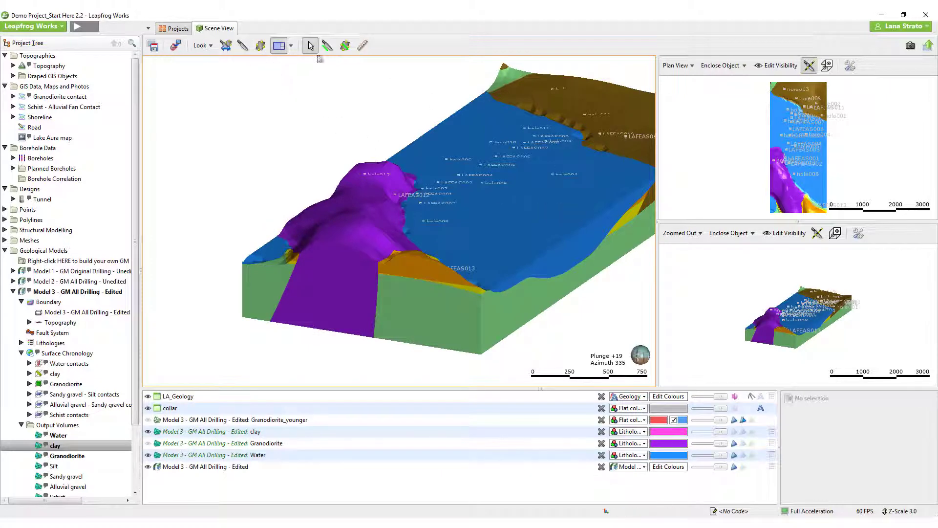
# Return to a single scene view and select the Model 3 edited model.
pyautogui.click(278, 46)
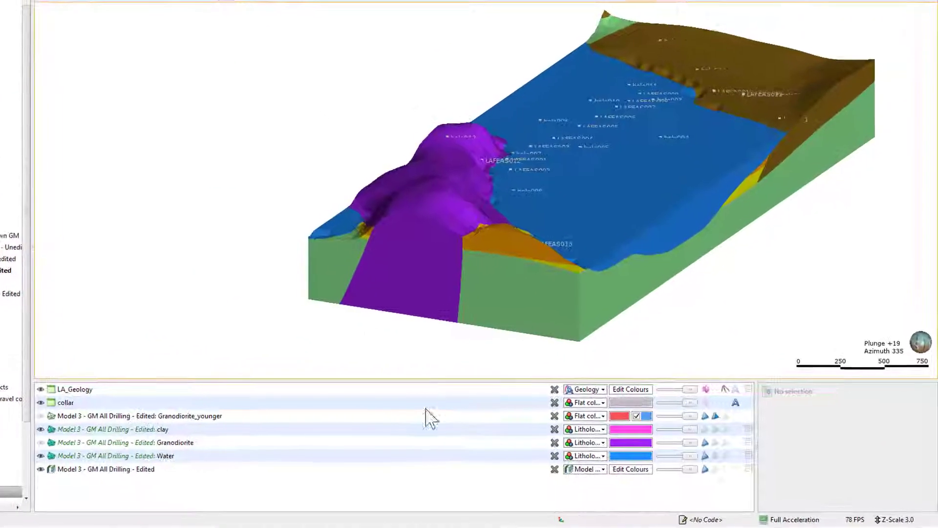
pyautogui.click(483, 470)
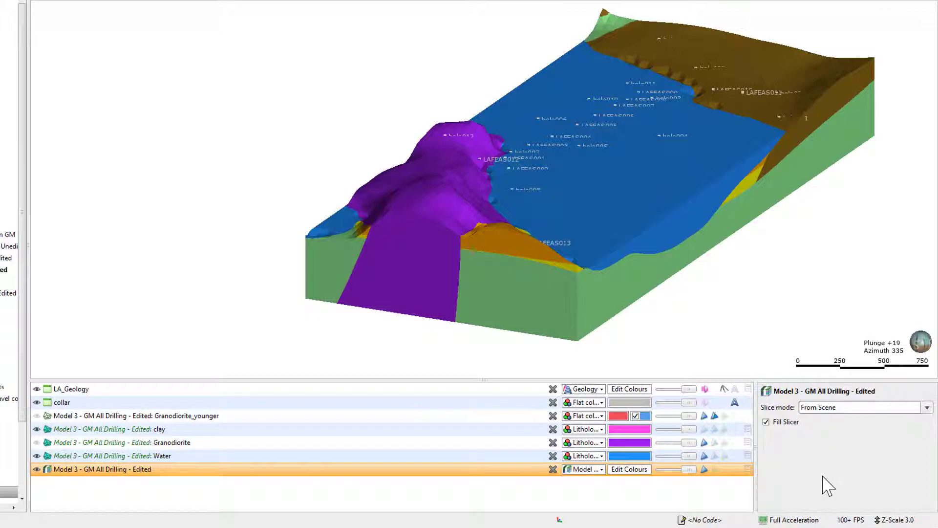
pyautogui.click(37, 469)
pyautogui.click(37, 469)
# Recolour Model 3's green lithology to blue through the legend's colour editor.
pyautogui.click(620, 470)
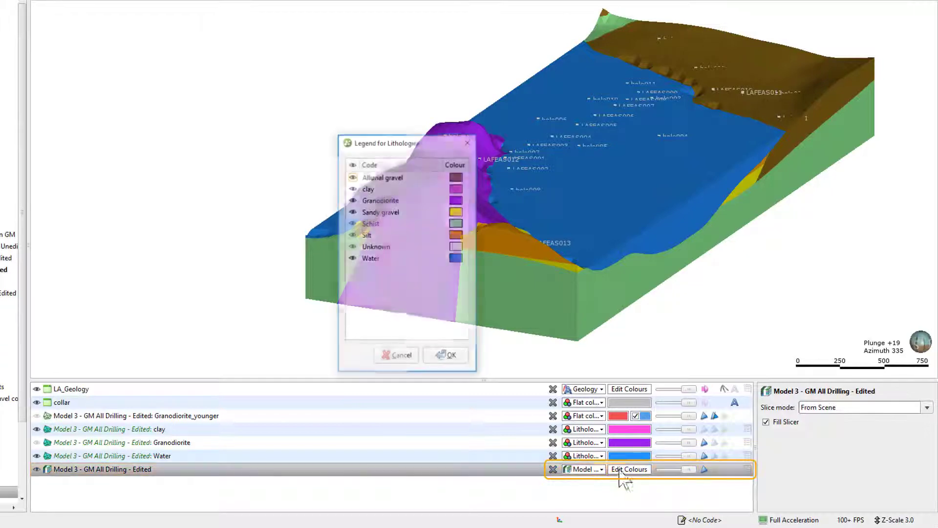
pyautogui.click(456, 258)
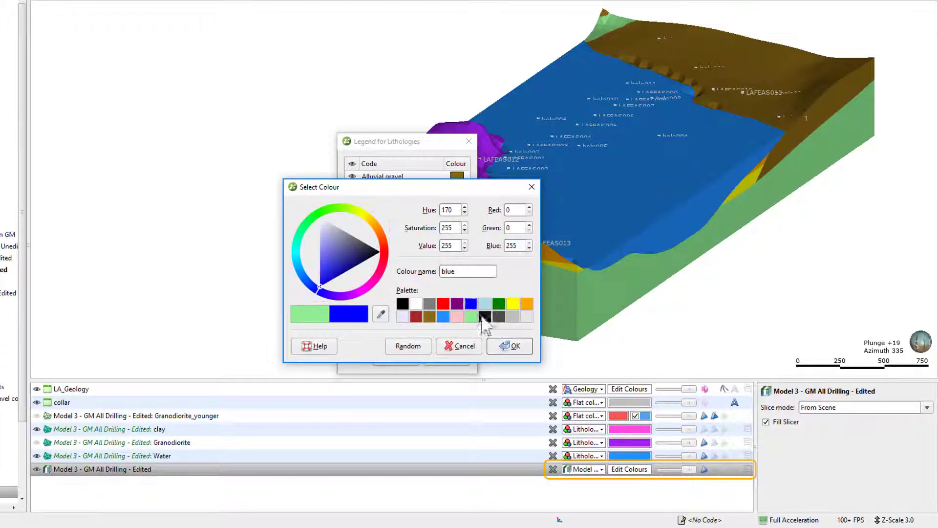
pyautogui.click(510, 346)
pyautogui.click(452, 361)
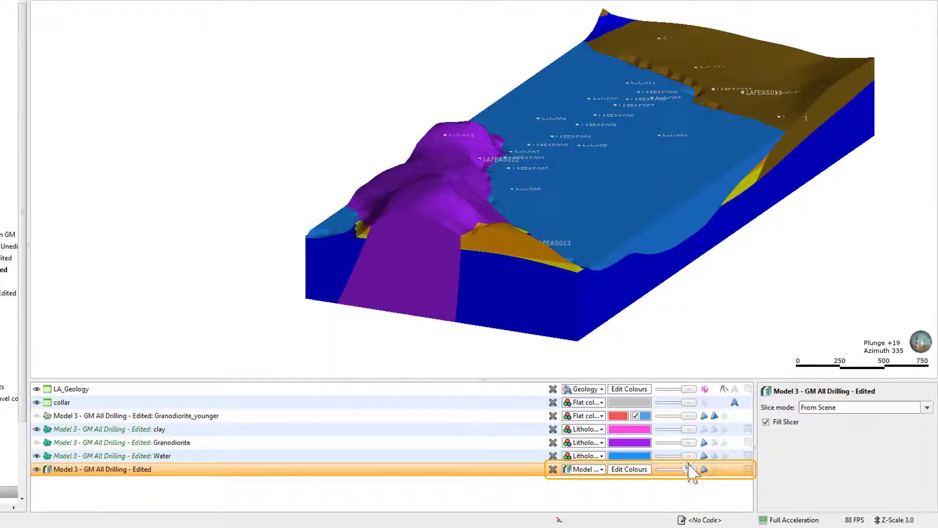
pyautogui.moveTo(686, 468)
pyautogui.mouseDown()
pyautogui.moveTo(669, 470)
pyautogui.moveTo(698, 470)
pyautogui.mouseUp()
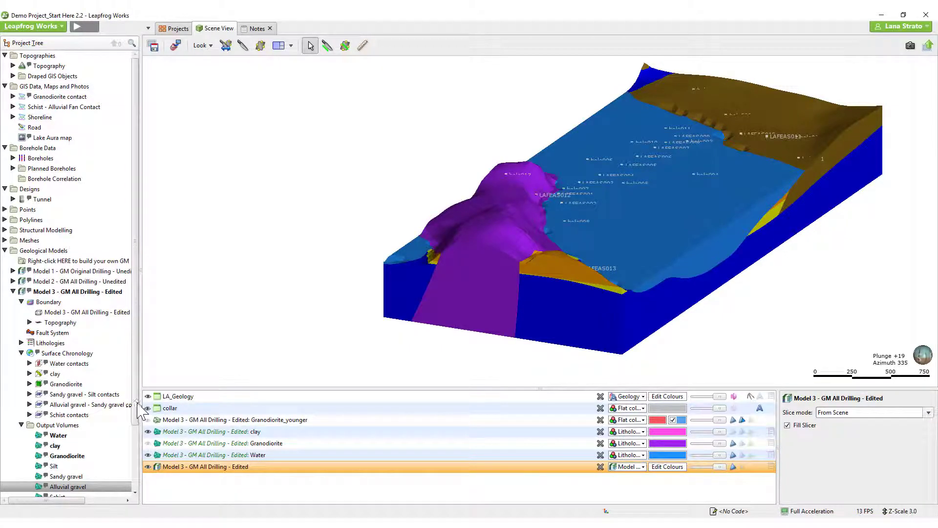
# Open the project Notes and scroll down to Helpful Tips and the online training link.
pyautogui.scroll(-3, 108, 459)
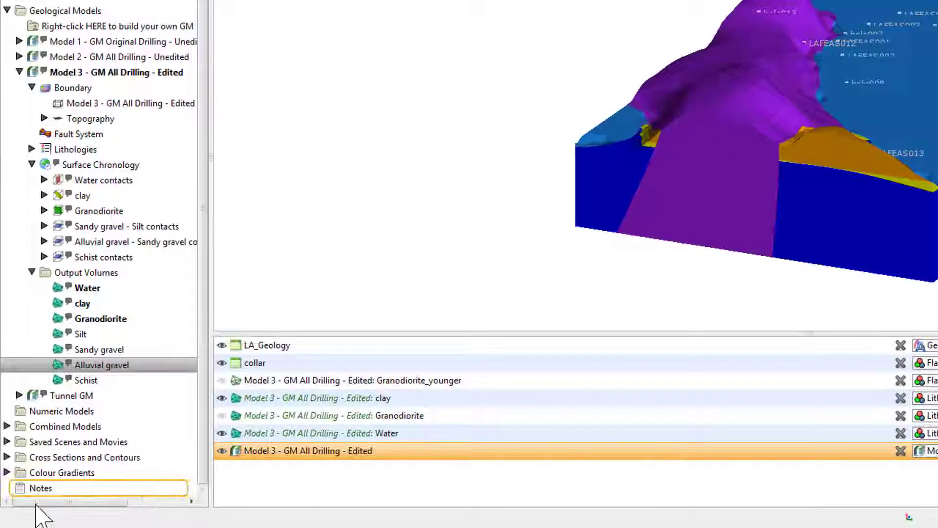
pyautogui.doubleClick(36, 488)
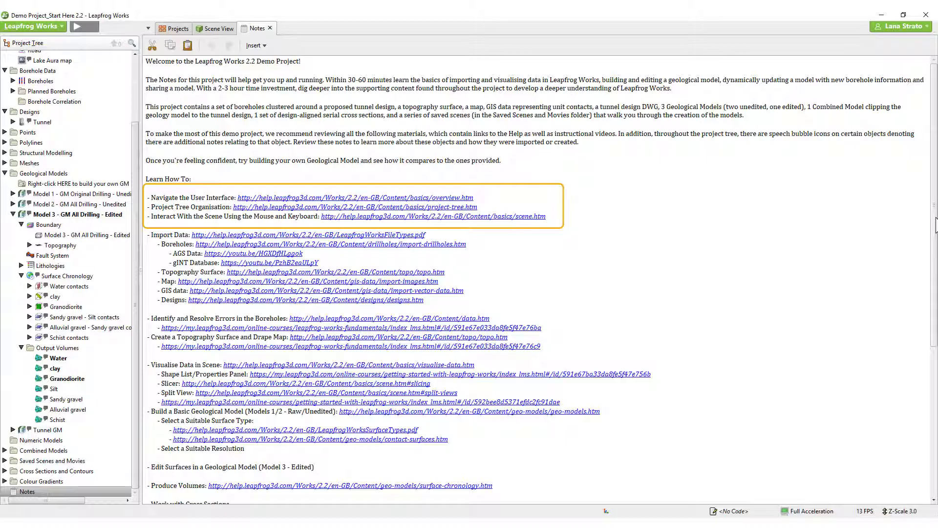
pyautogui.moveTo(936, 226); pyautogui.dragTo(936, 330)
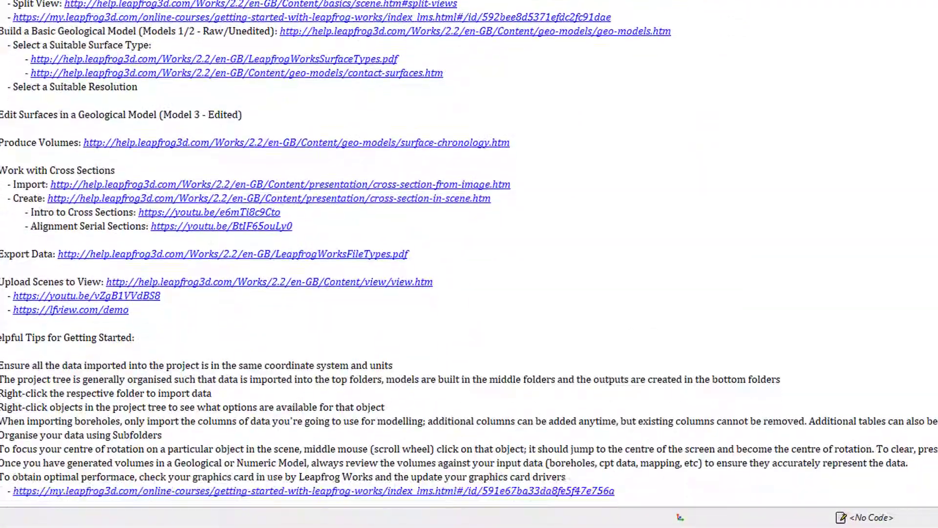
pyautogui.scroll(-1, 469, 257)
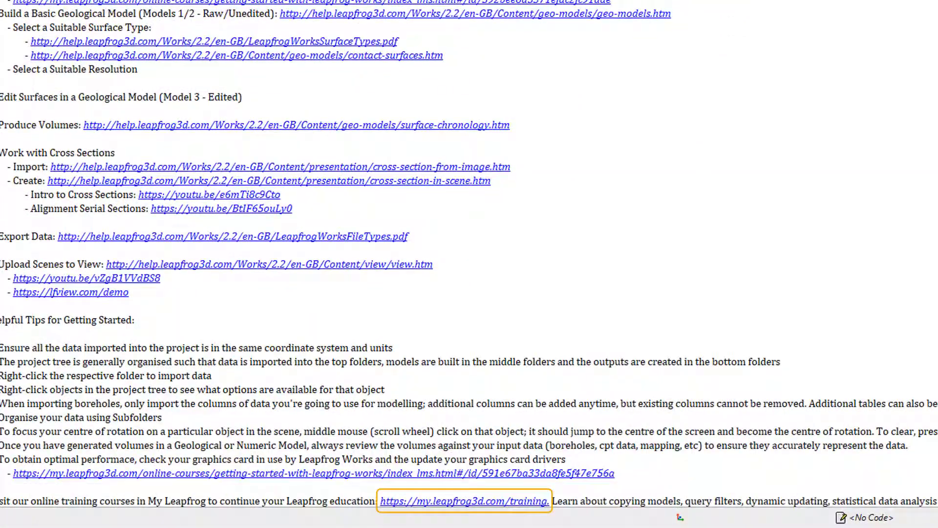